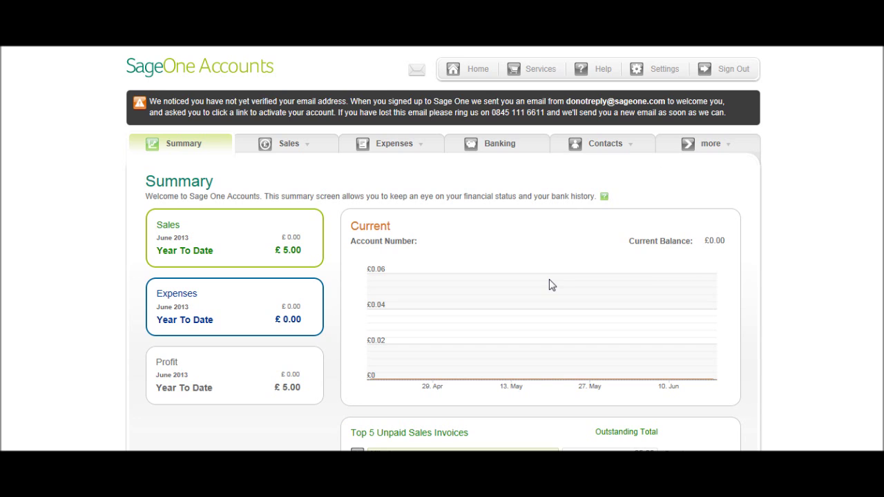
Open Expenses > Purchase Invoices and check the empty list for 18/05/2013 to 18/06/2013.
mouse_move(370, 148)
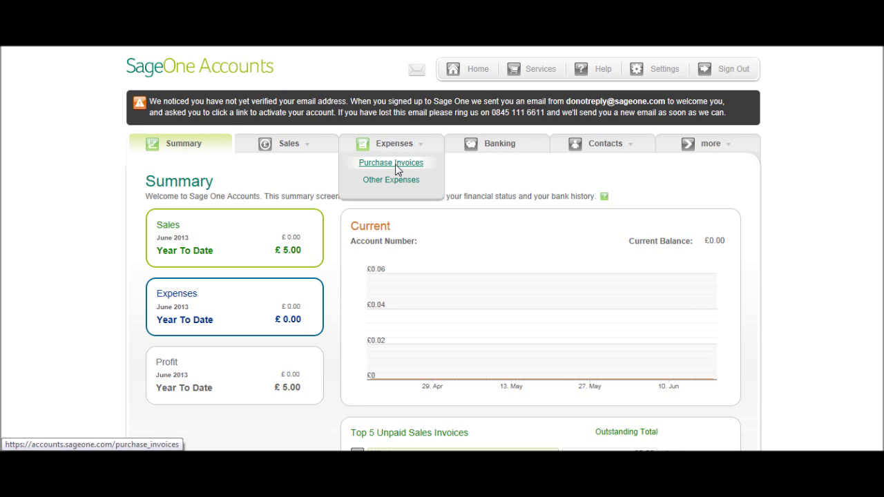
click(398, 164)
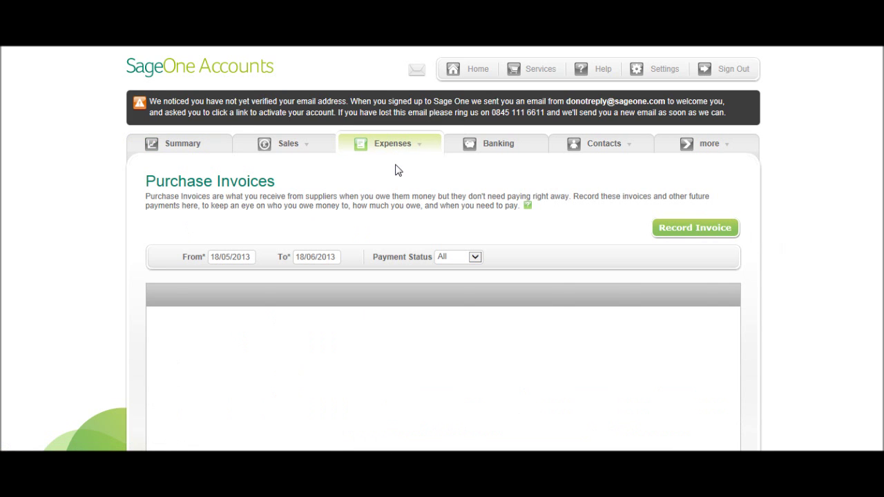
scroll(338, 255, down, 2)
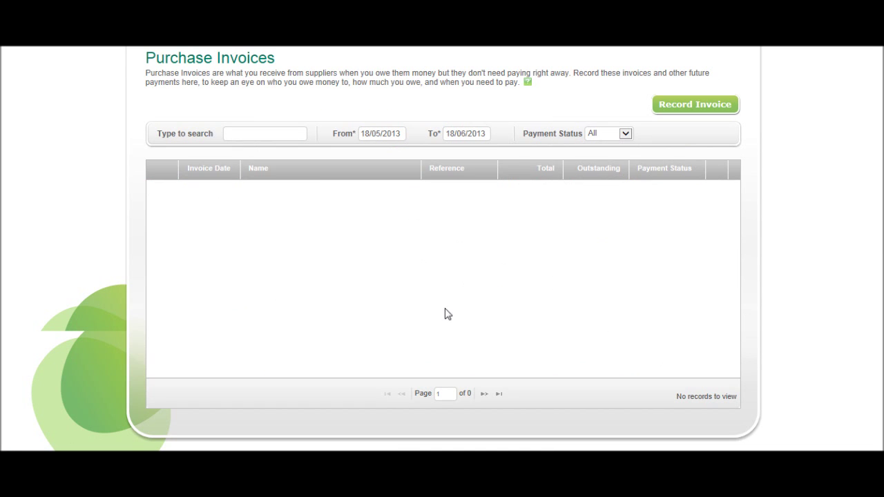
scroll(539, 309, up, 2)
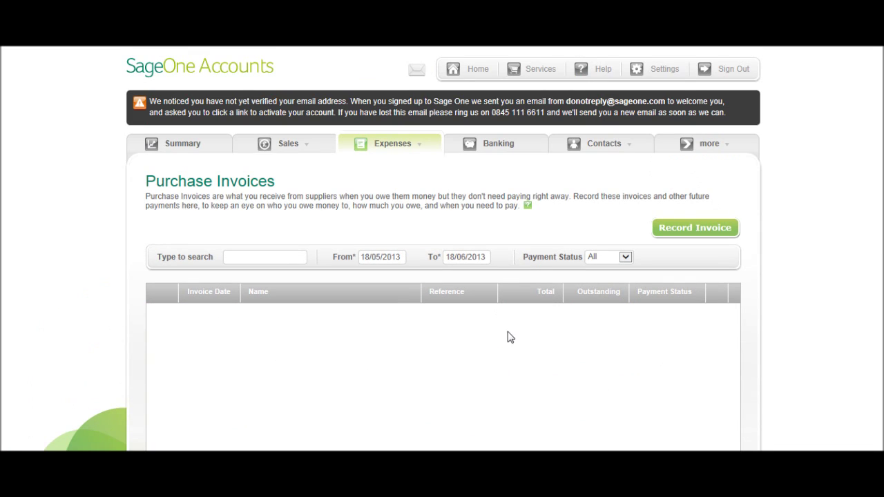
Start a new purchase invoice, test a supplier search in Name, then leave the field blank.
click(681, 230)
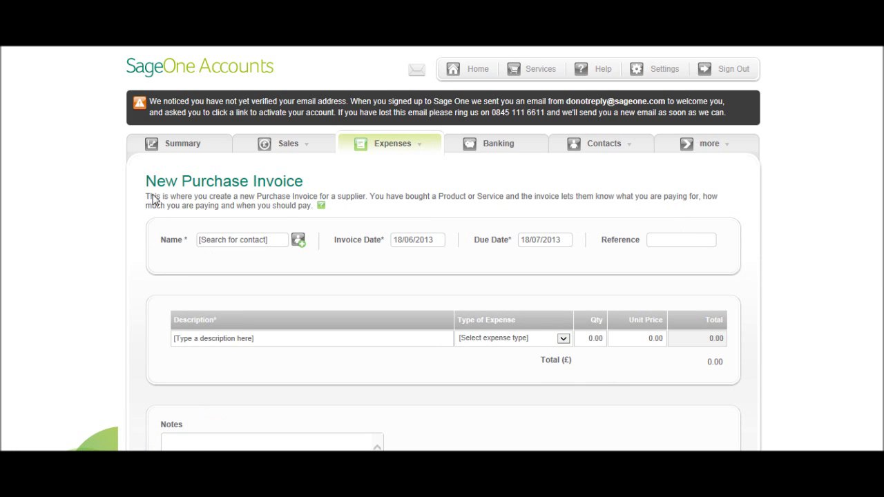
scroll(414, 315, down, 3)
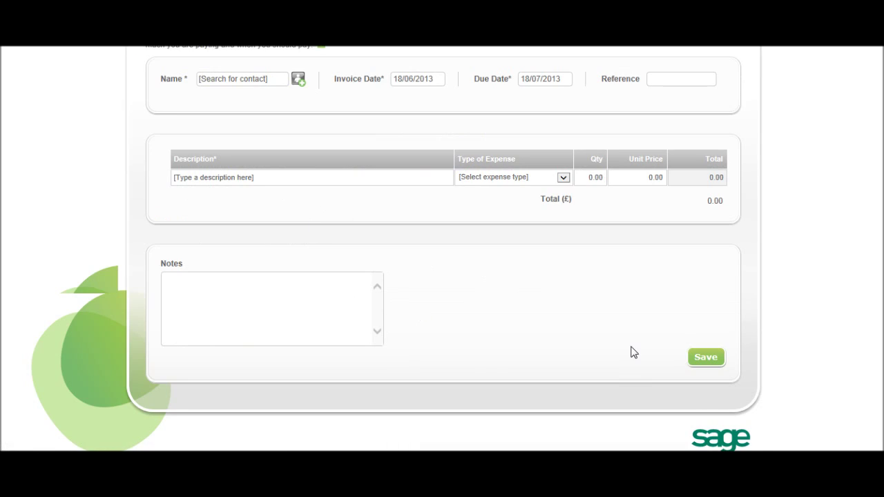
scroll(426, 330, up, 3)
click(280, 243)
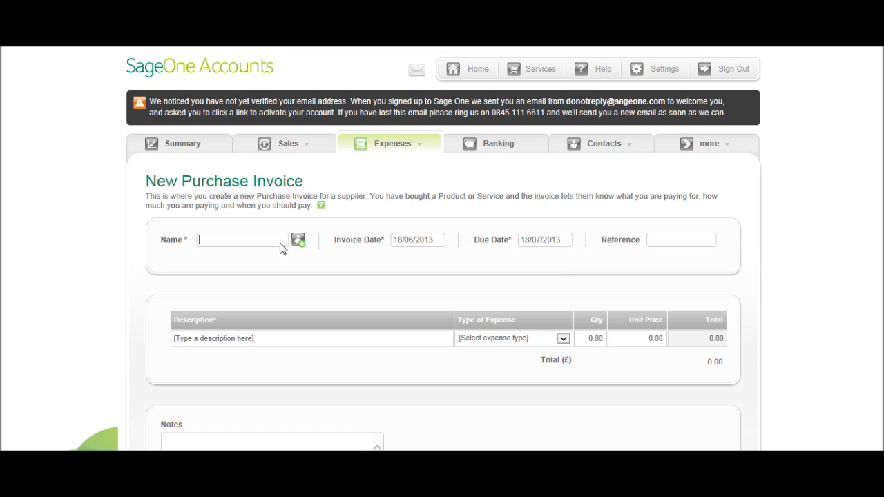
text(st)
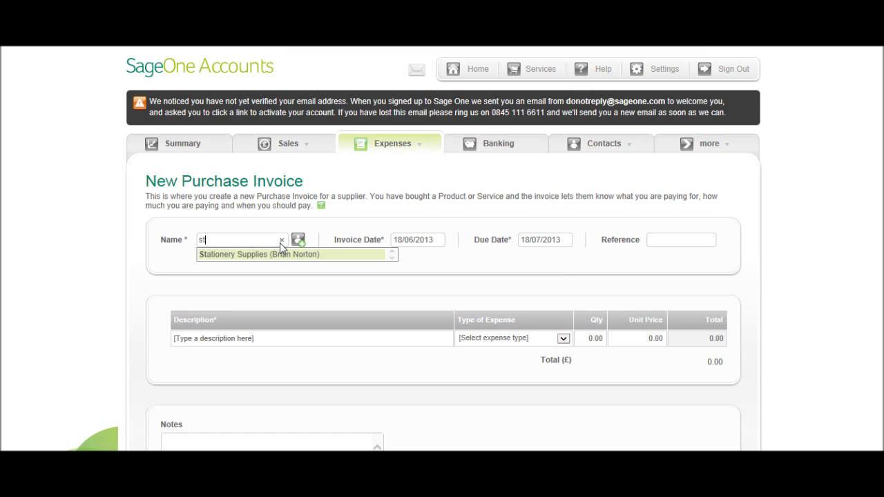
click(281, 241)
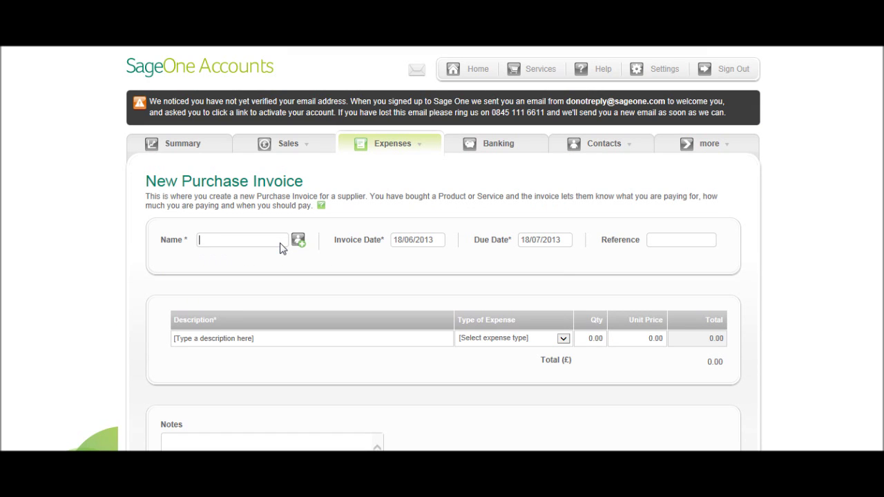
text(s)
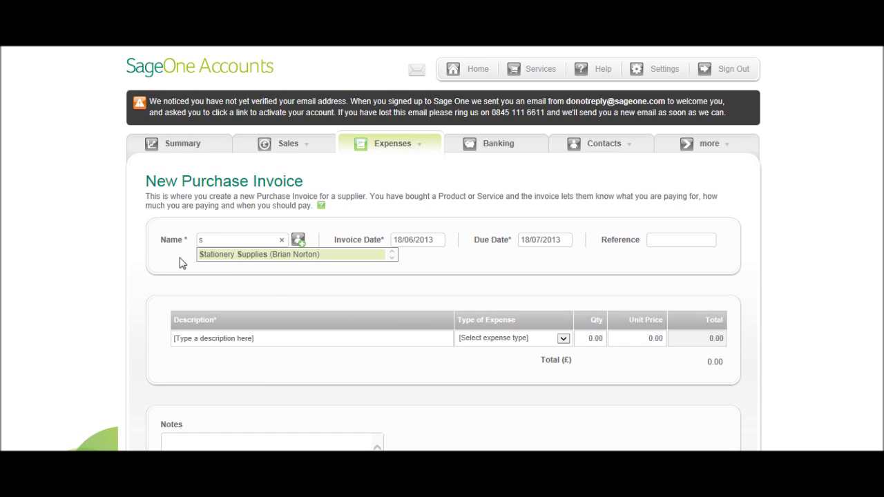
key(BackSpace)
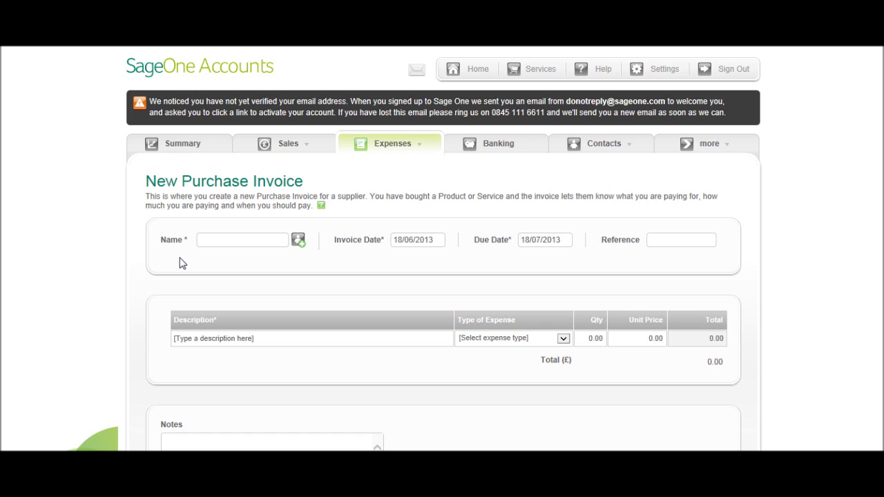
click(298, 242)
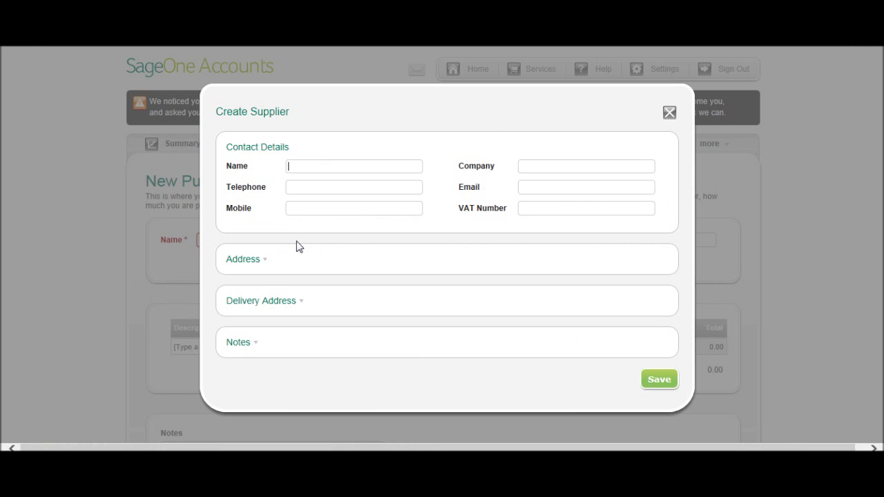
click(670, 112)
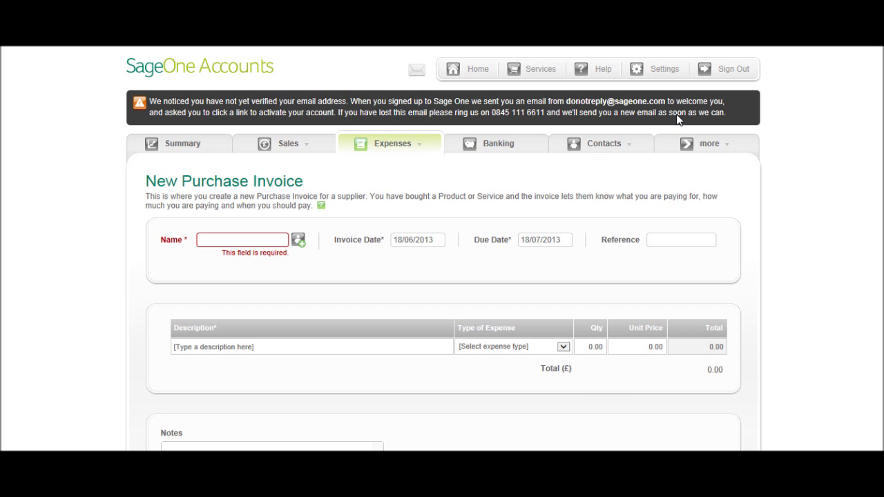
click(298, 241)
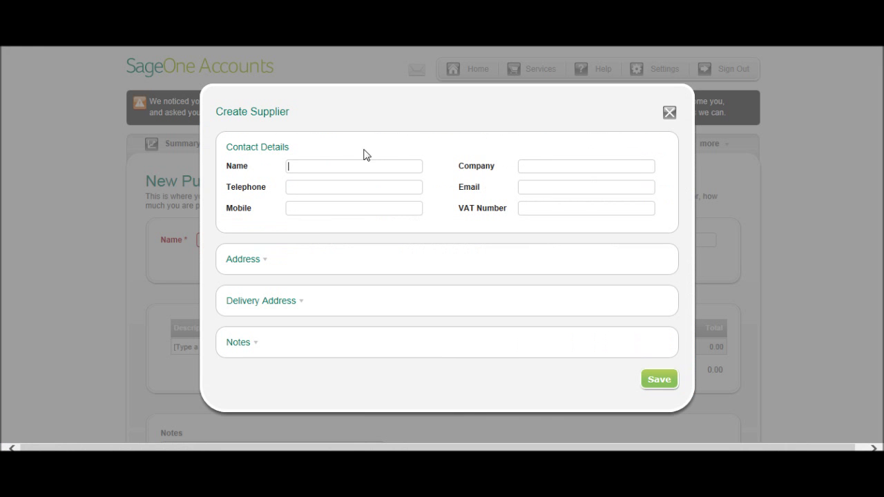
click(669, 113)
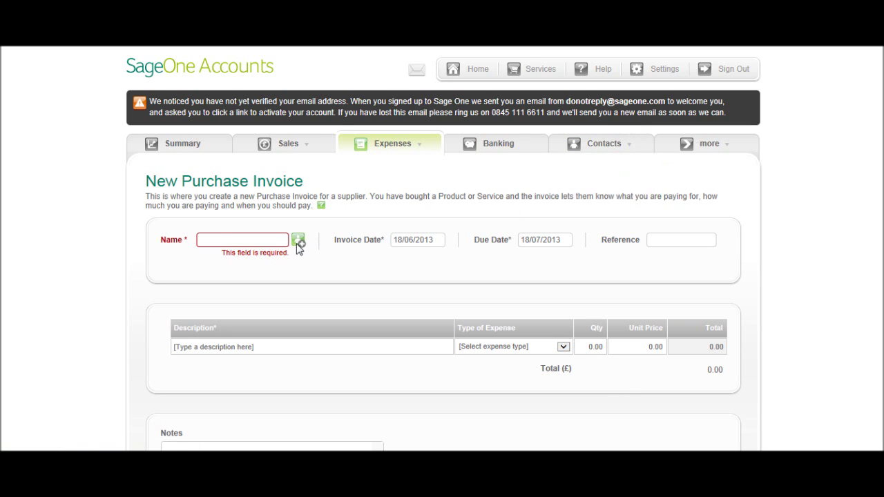
click(297, 241)
click(668, 113)
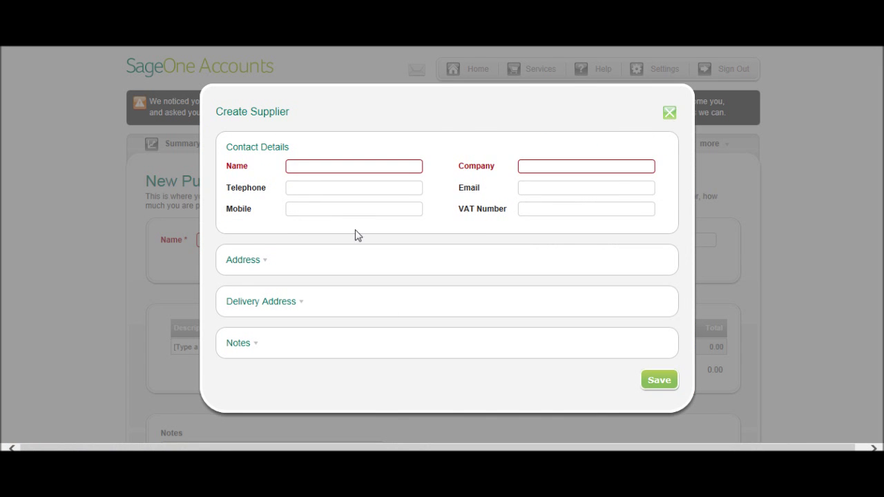
Choose Stationery Supplies as supplier and set the invoice date to 10/06/2013 (due 10/07/2013).
click(205, 243)
text(s)
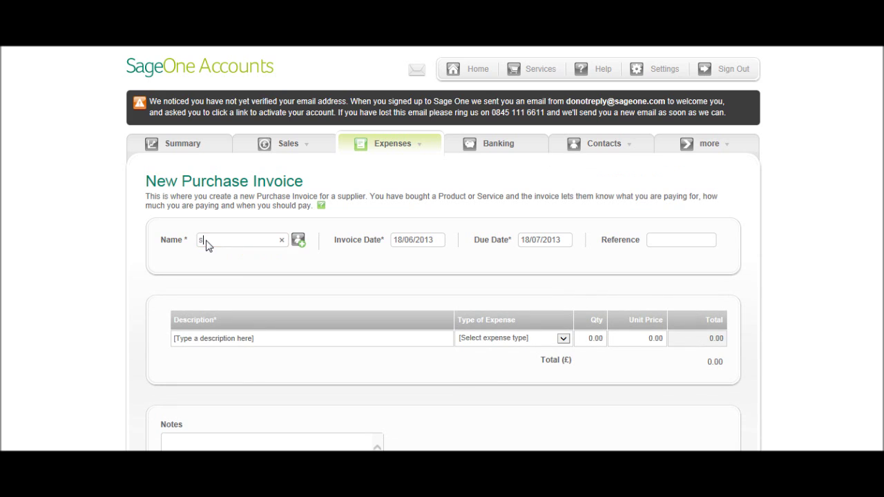
click(218, 263)
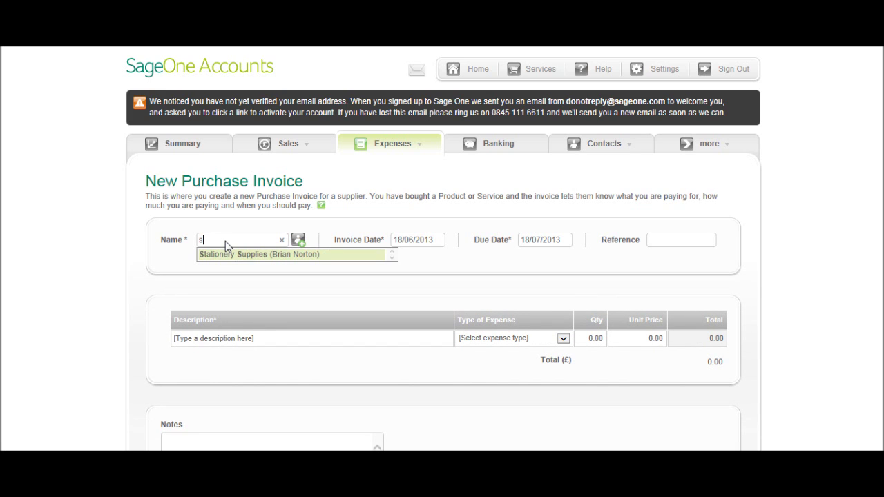
click(233, 256)
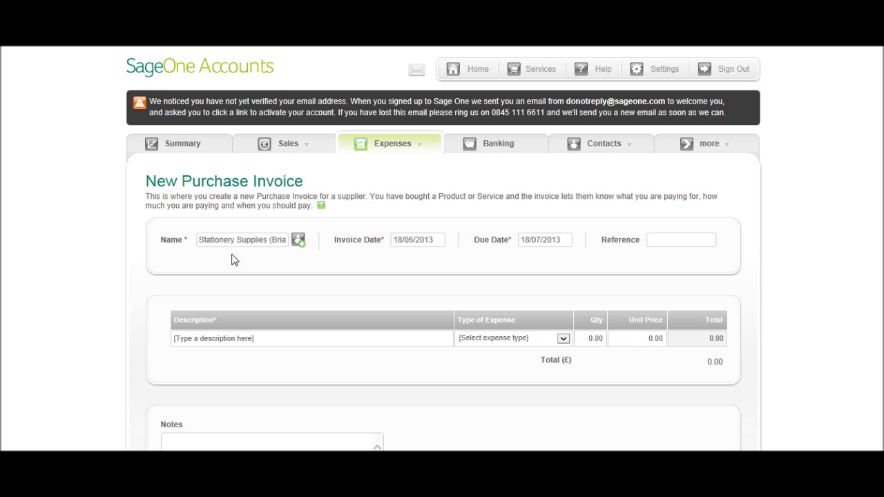
click(443, 245)
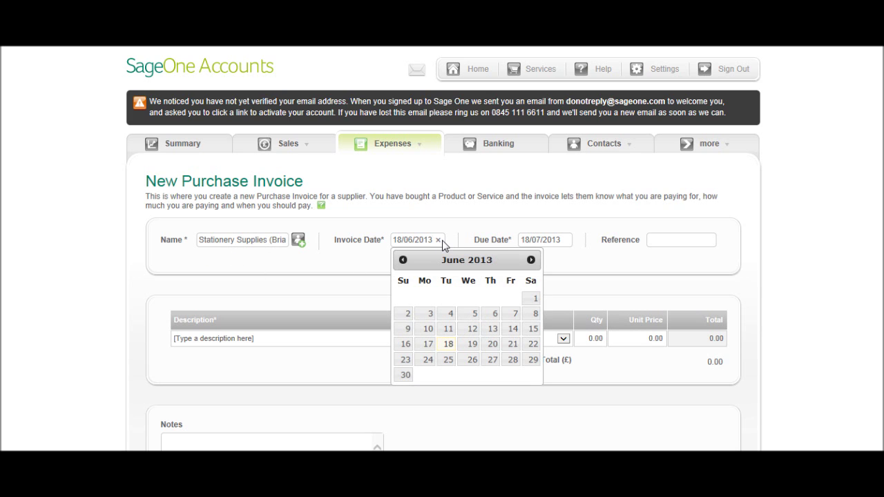
click(428, 329)
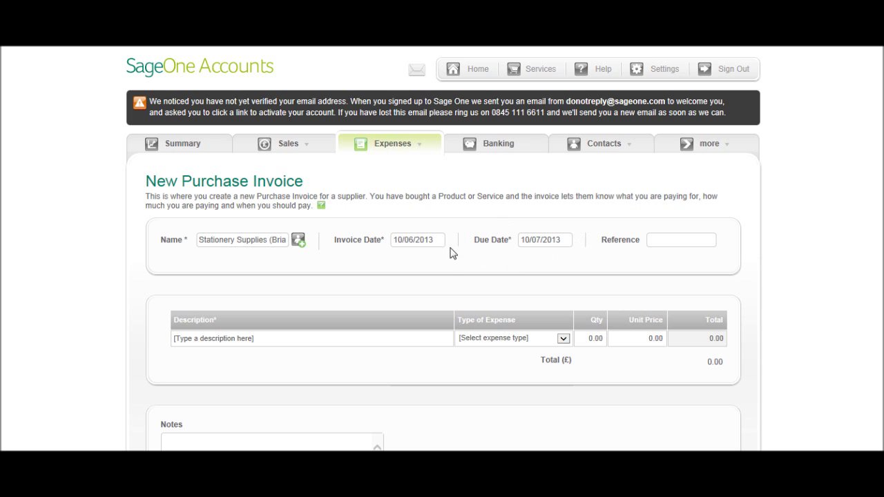
Open Settings > Accounts > Invoice Settings to review the template, logo and 30-day Supplier Credit.
click(660, 70)
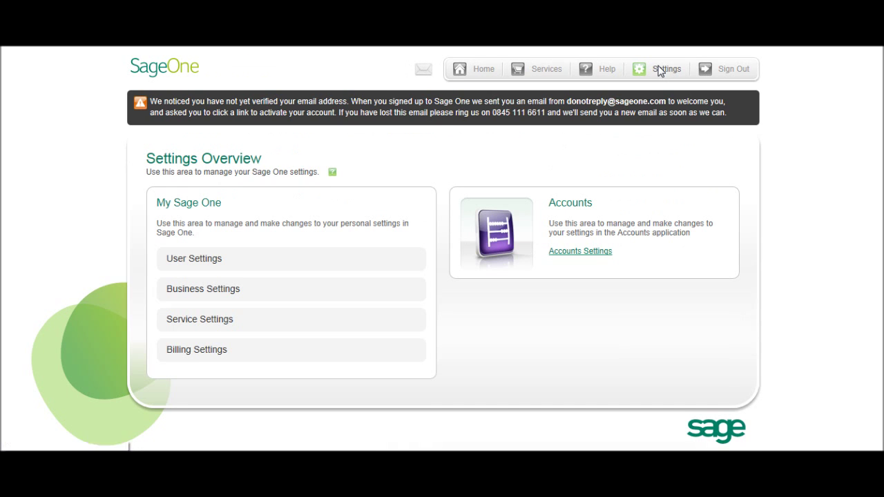
click(583, 252)
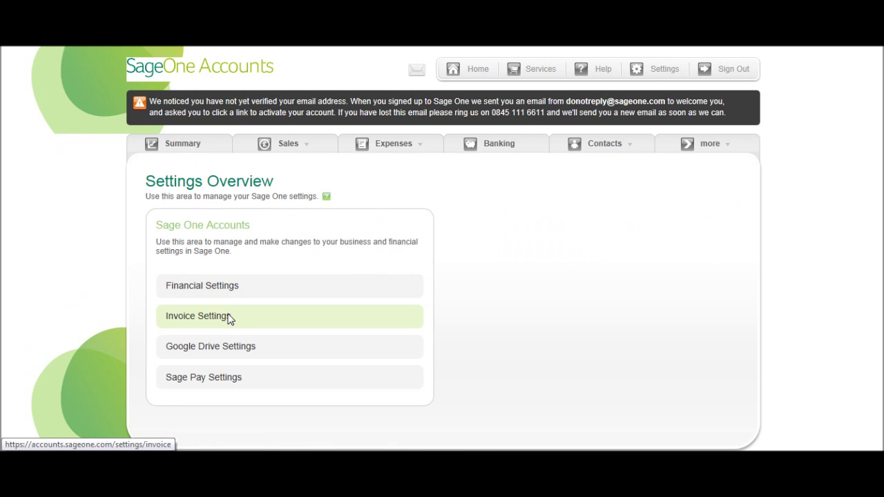
click(230, 319)
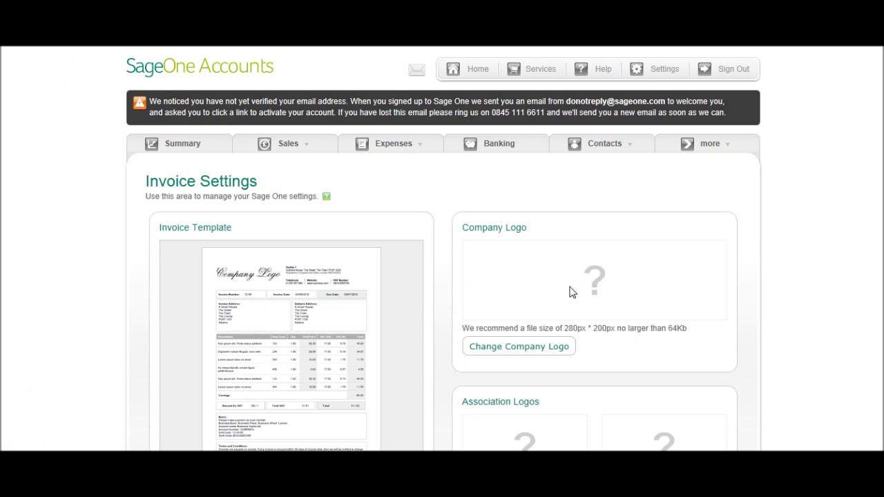
scroll(597, 278, down, 6)
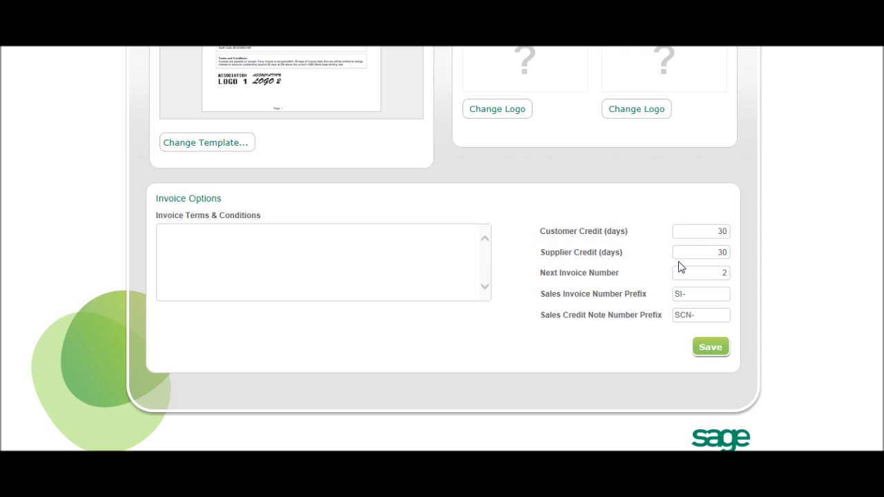
double_click(709, 253)
click(724, 252)
scroll(820, 381, up, 7)
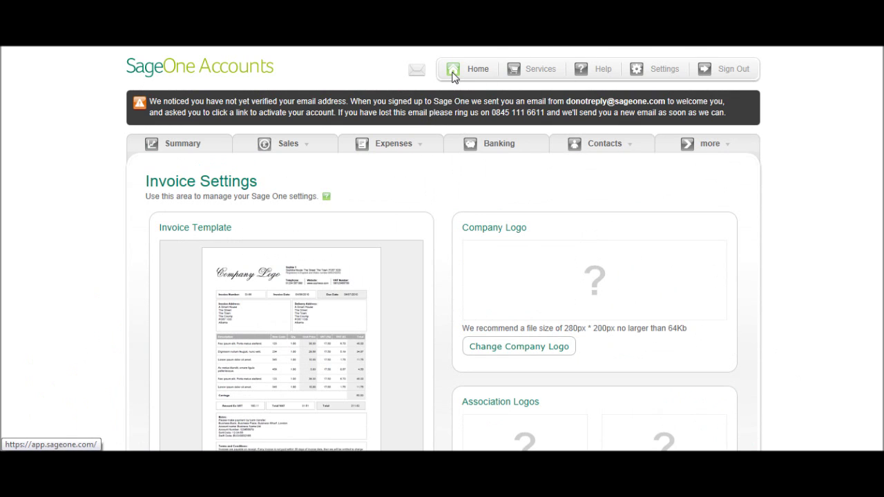
Start a new purchase invoice from Purchase Invoices with Stationery Supplies as the supplier.
mouse_move(381, 149)
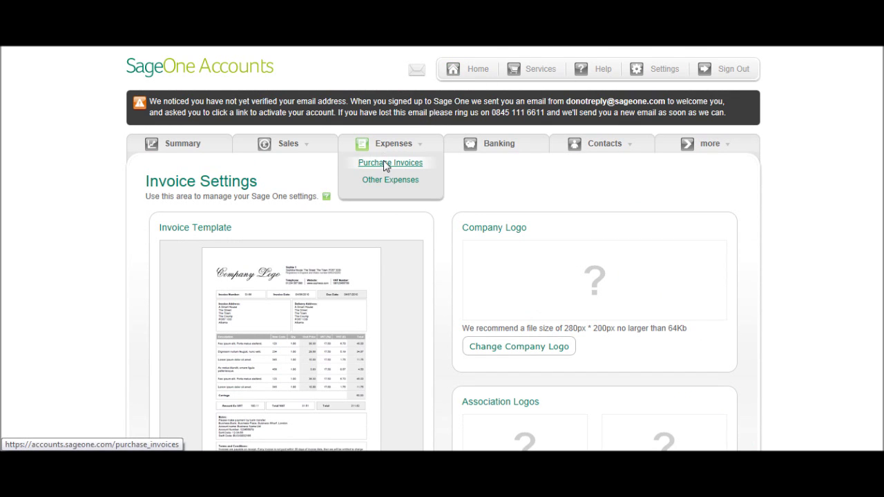
click(387, 163)
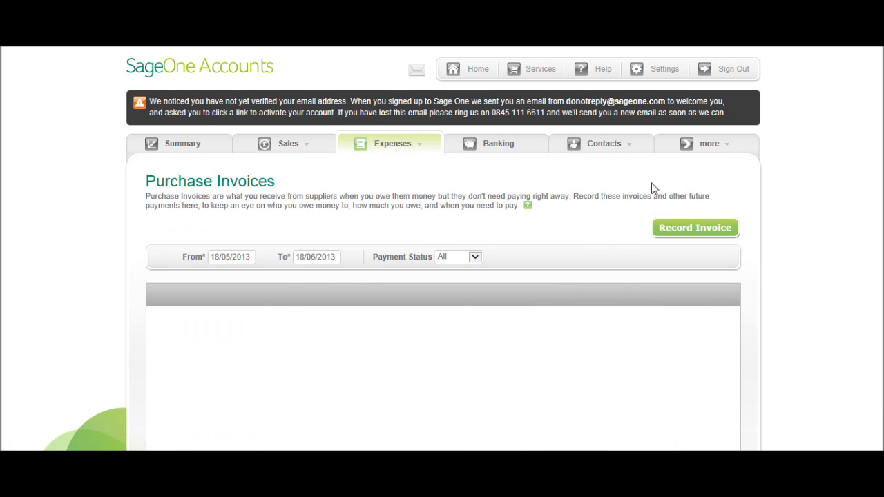
click(694, 228)
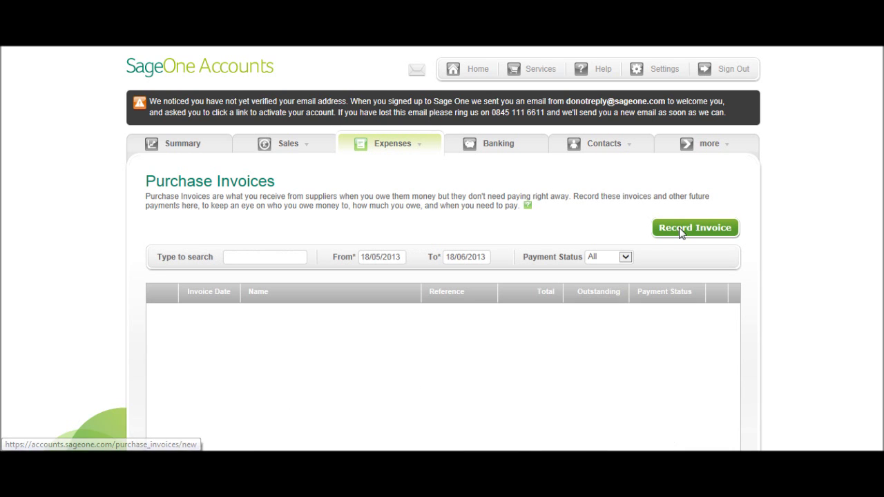
scroll(681, 234, down, 5)
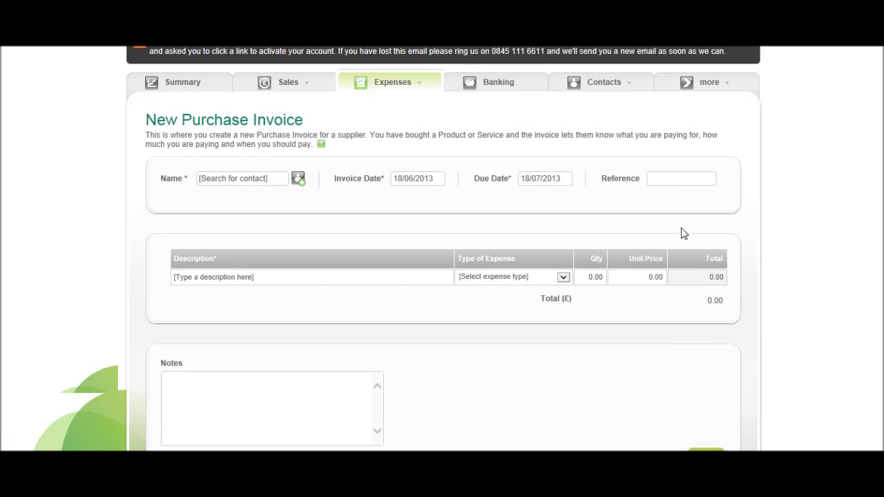
scroll(549, 232, up, 5)
click(227, 240)
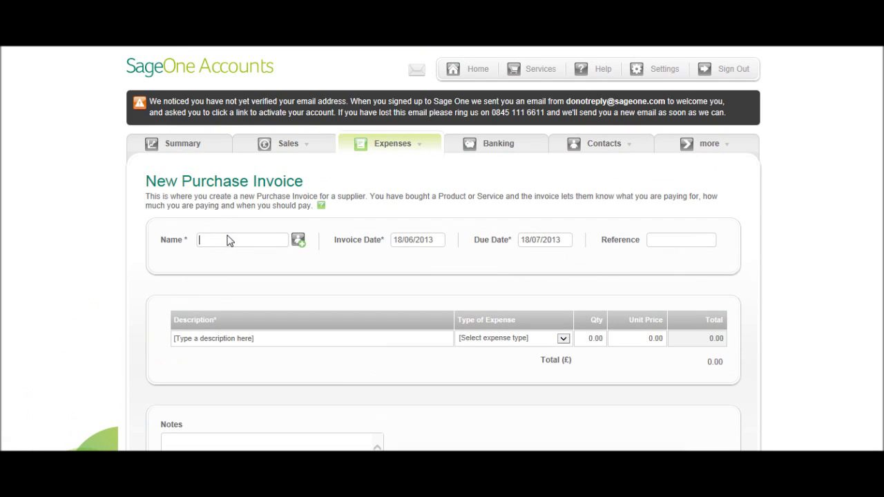
text(s)
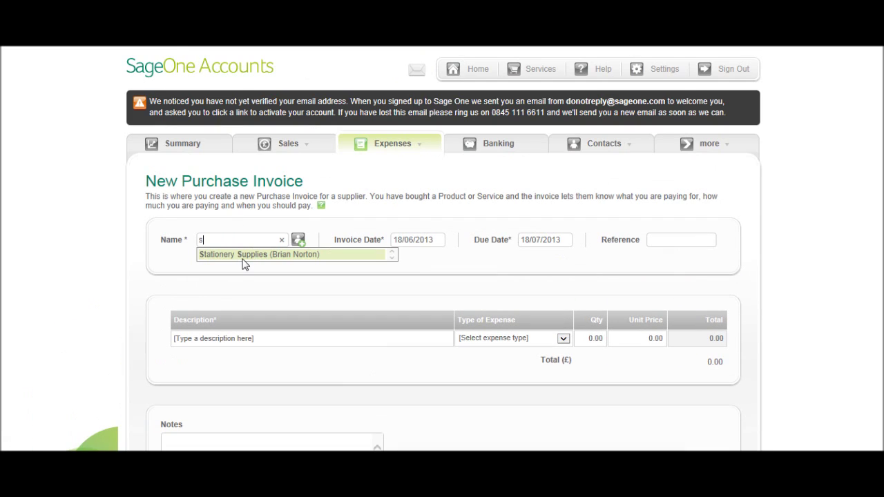
click(243, 260)
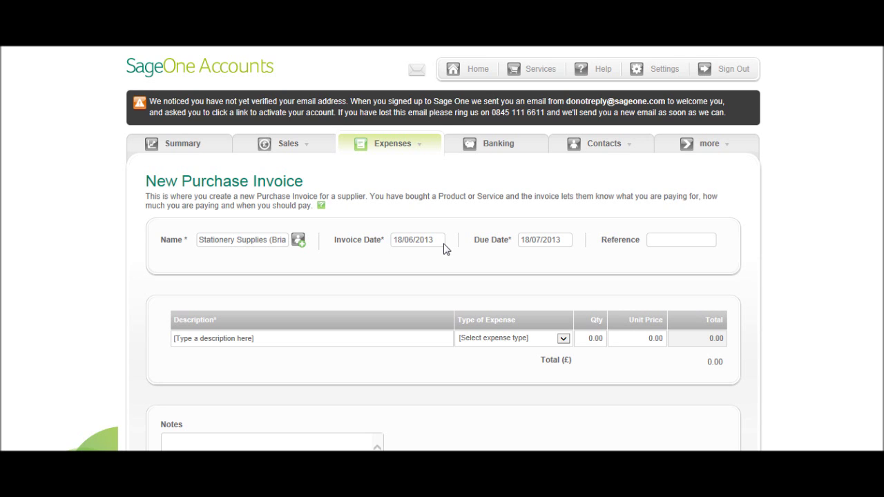
Set invoice date 10/06/2013 and due date 01/07/2013, and begin the supplier reference.
click(429, 243)
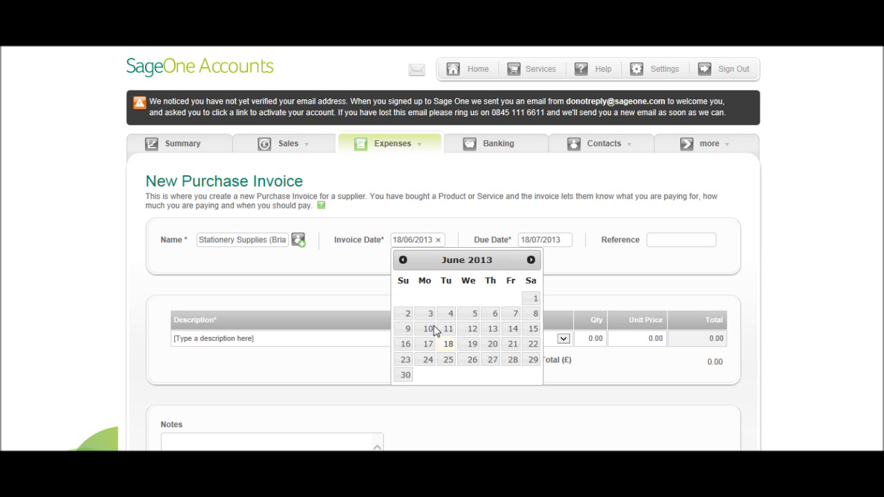
click(431, 330)
click(534, 239)
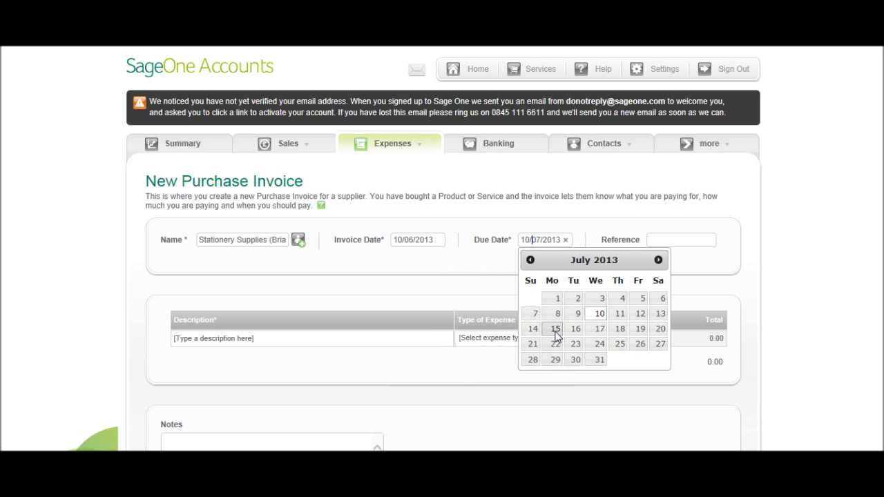
click(557, 299)
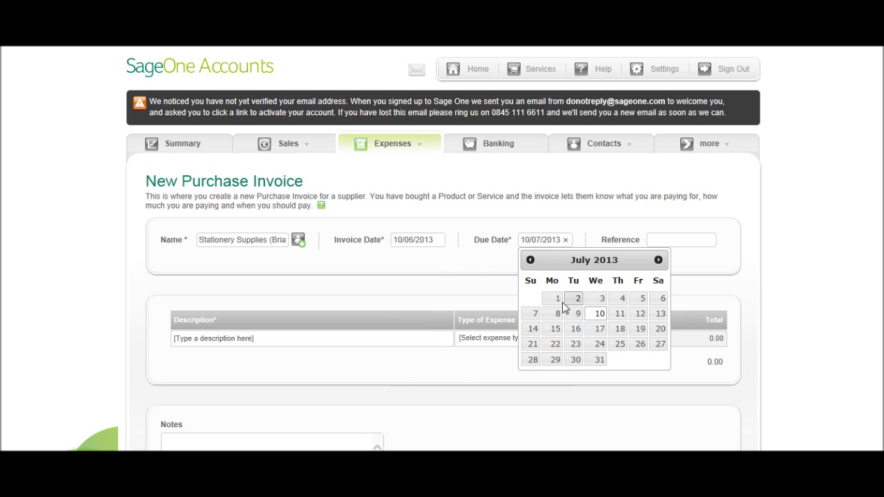
click(669, 242)
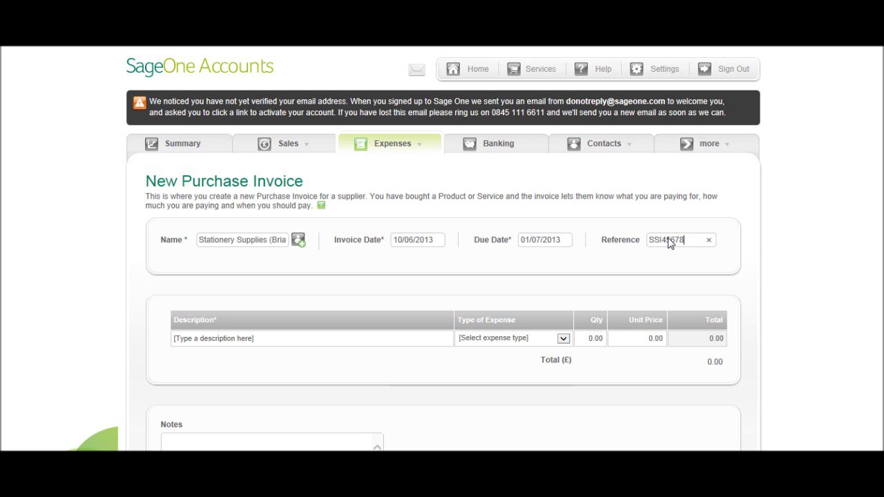
Describe the first invoice line as 'Office paper' and bring up the Type of Expense list.
scroll(381, 300, down, 3)
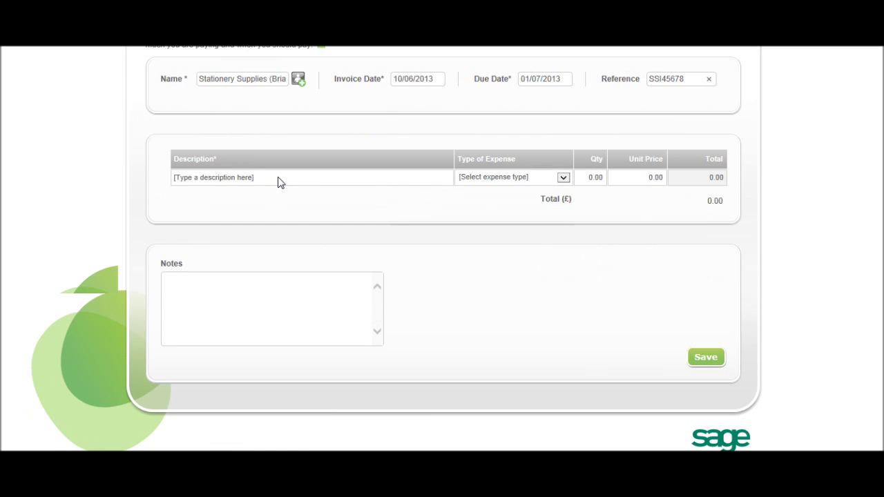
click(280, 182)
text(Office paper)
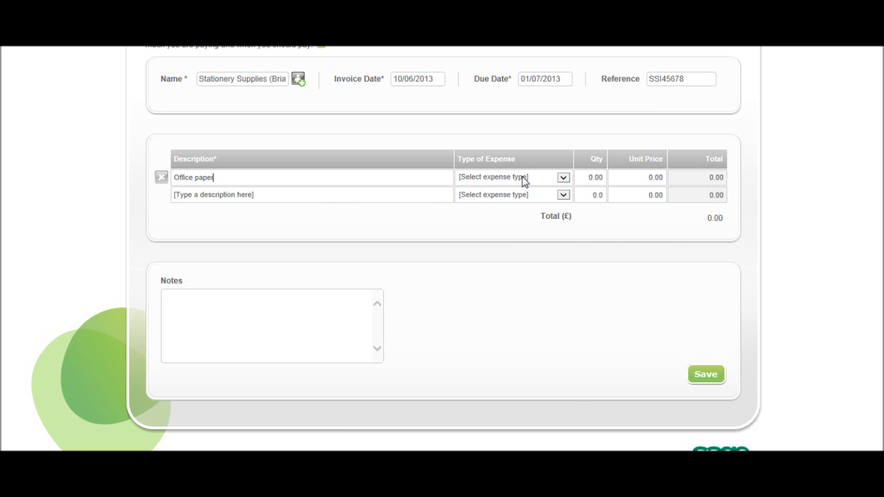
click(558, 182)
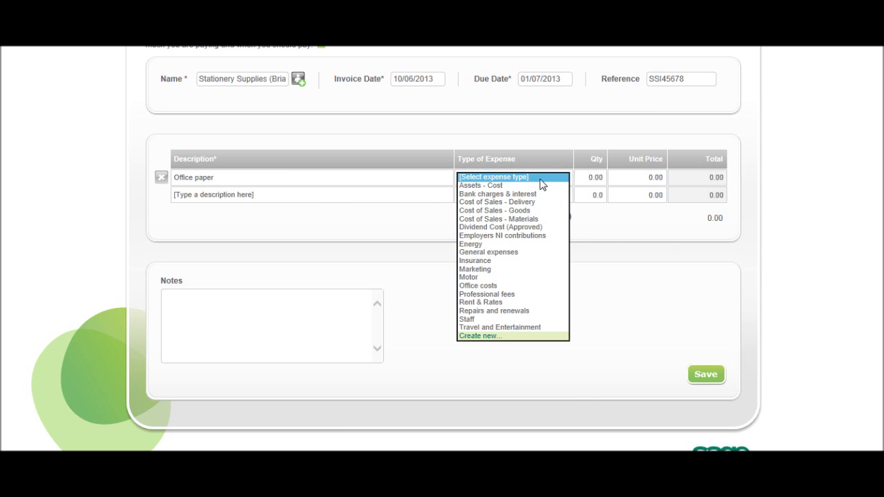
click(543, 182)
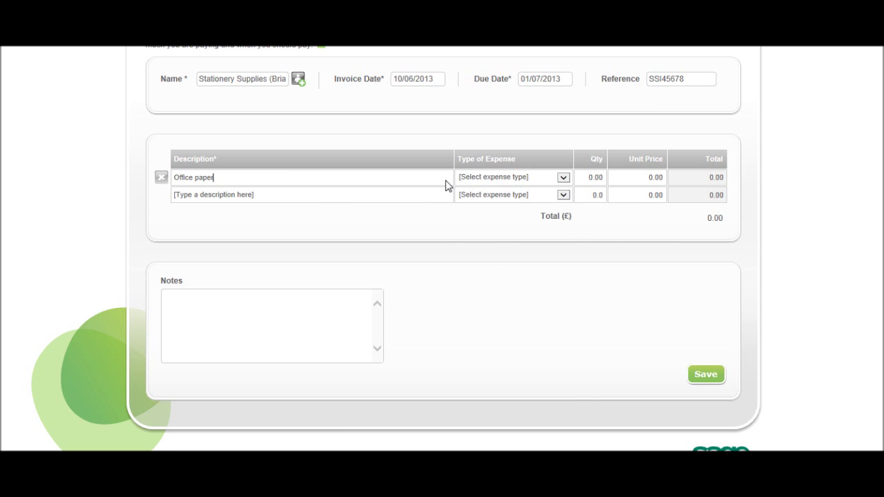
click(563, 178)
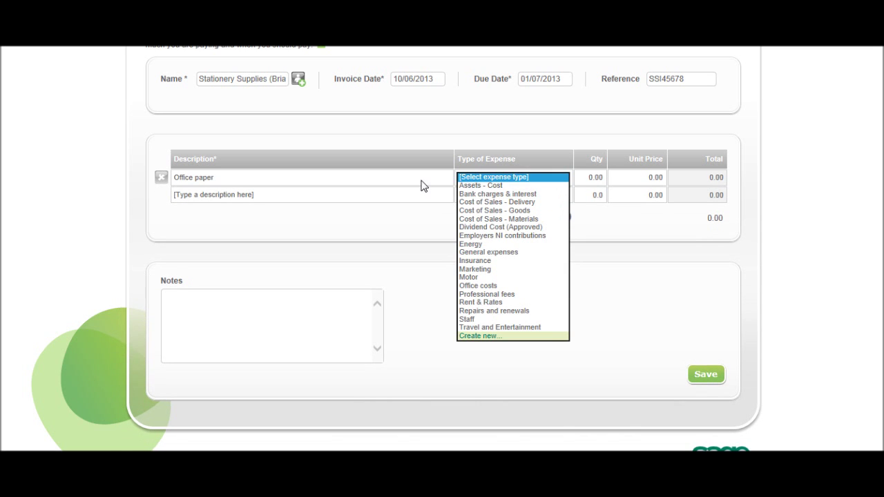
click(423, 185)
click(541, 181)
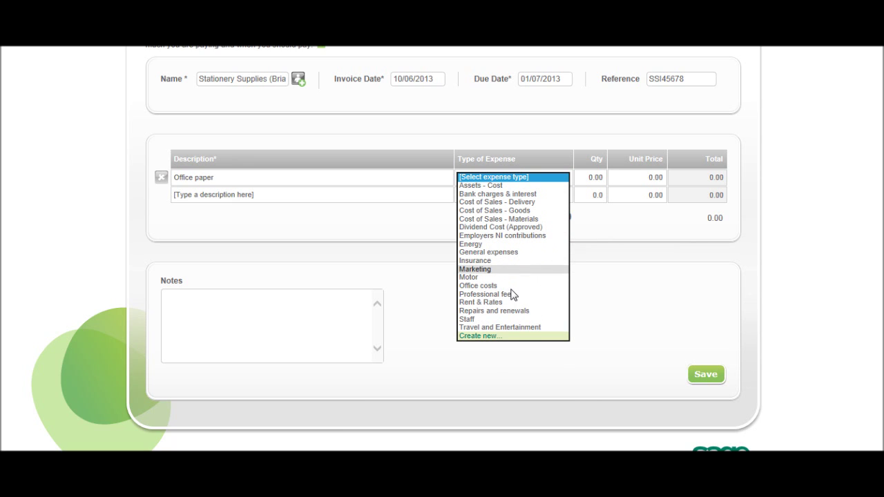
Begin a new expense type, browse its VAT rate and category choices, then back out.
click(491, 336)
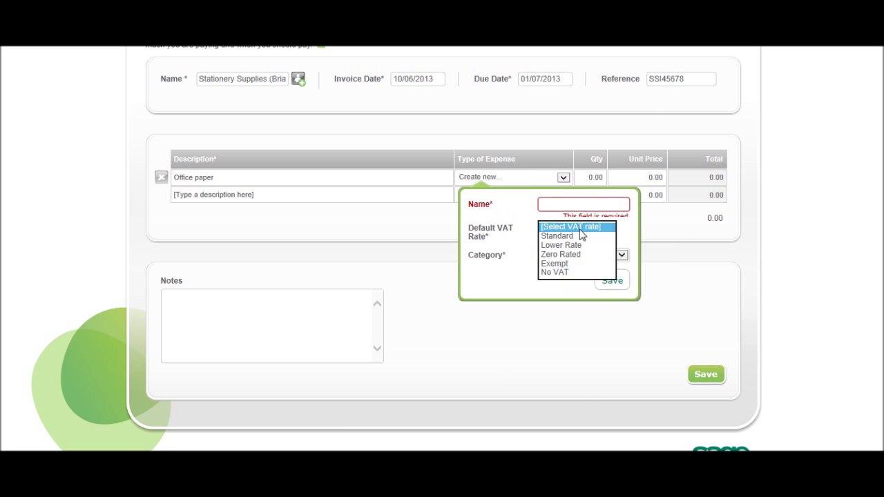
click(579, 228)
click(580, 237)
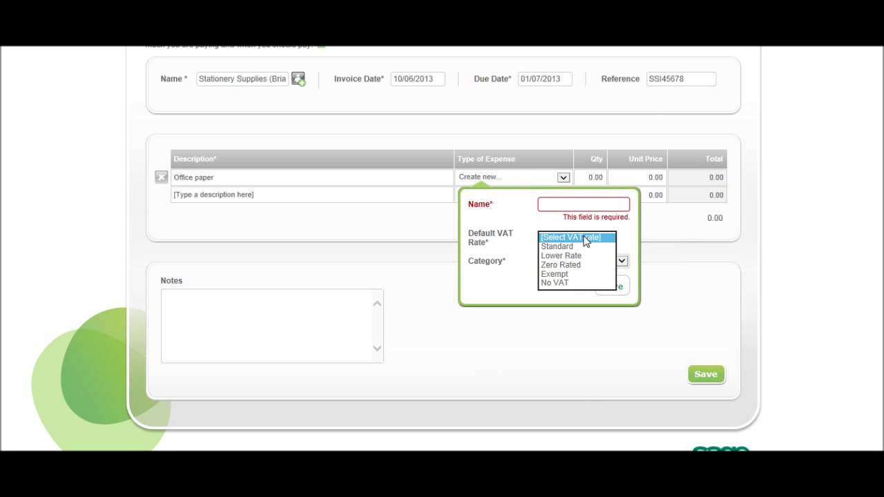
click(501, 254)
click(573, 271)
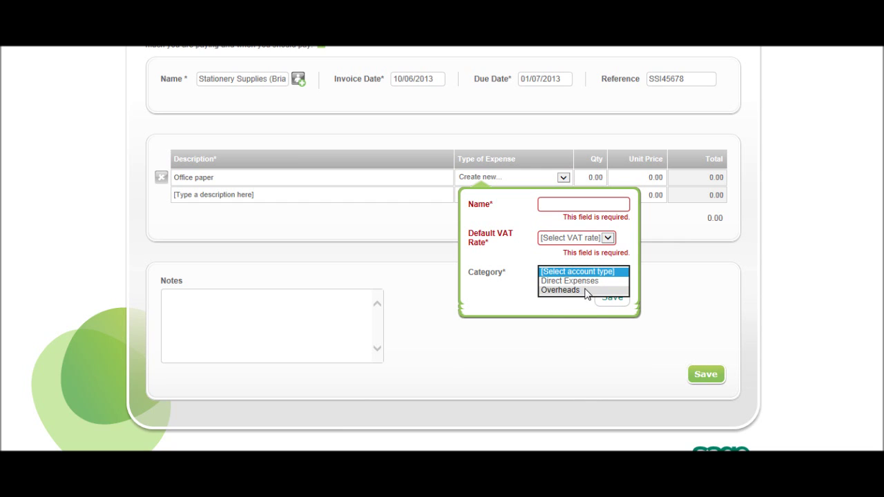
click(486, 272)
click(554, 178)
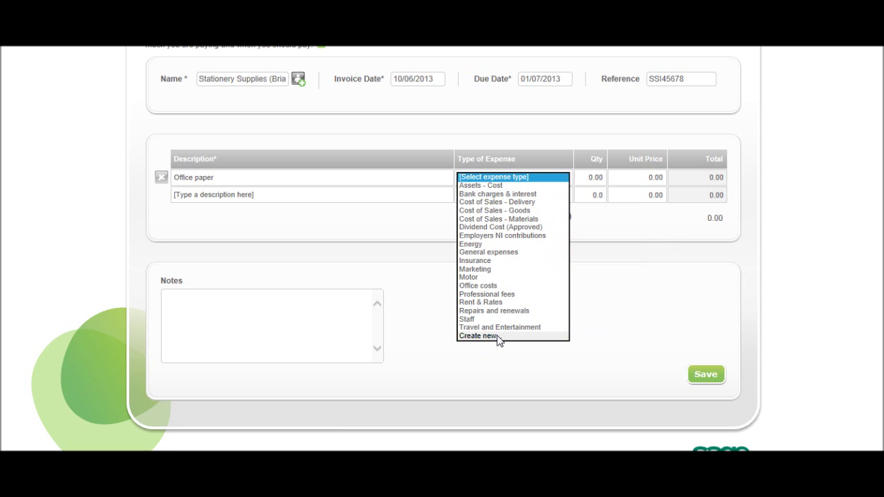
Create the expense type Stationary Supplies with default VAT rate No VAT and category Overheads.
click(498, 337)
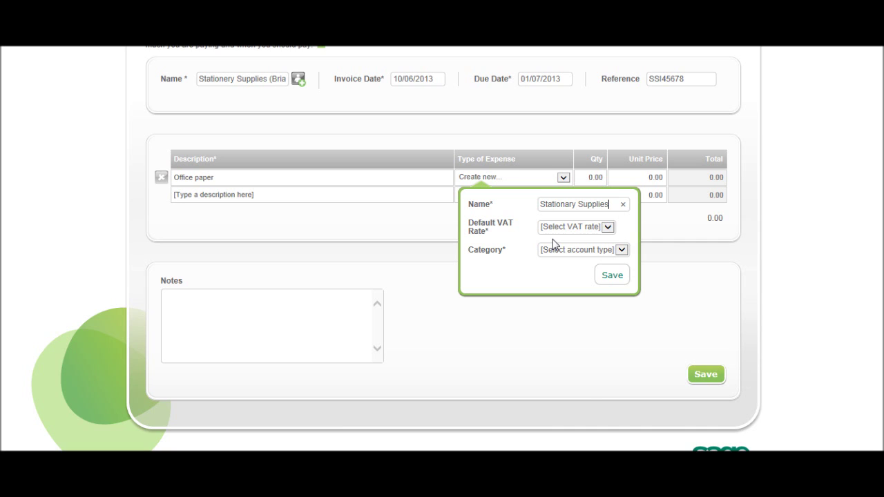
click(565, 228)
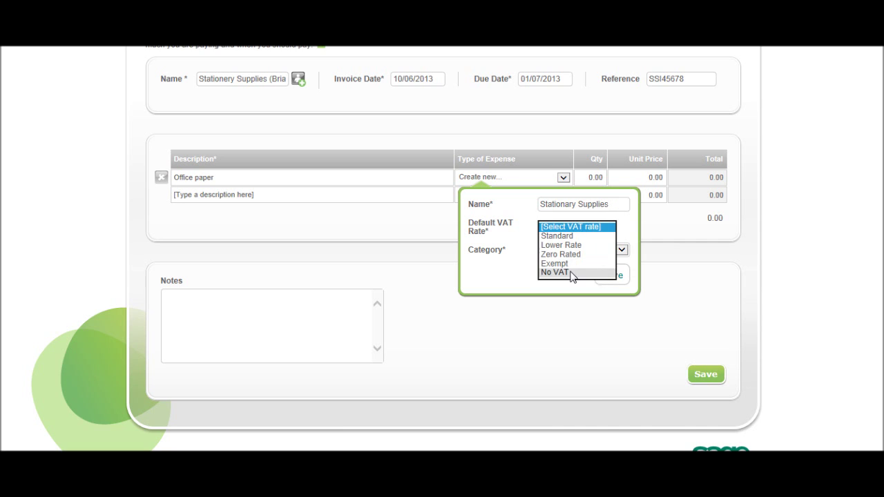
click(572, 275)
click(586, 233)
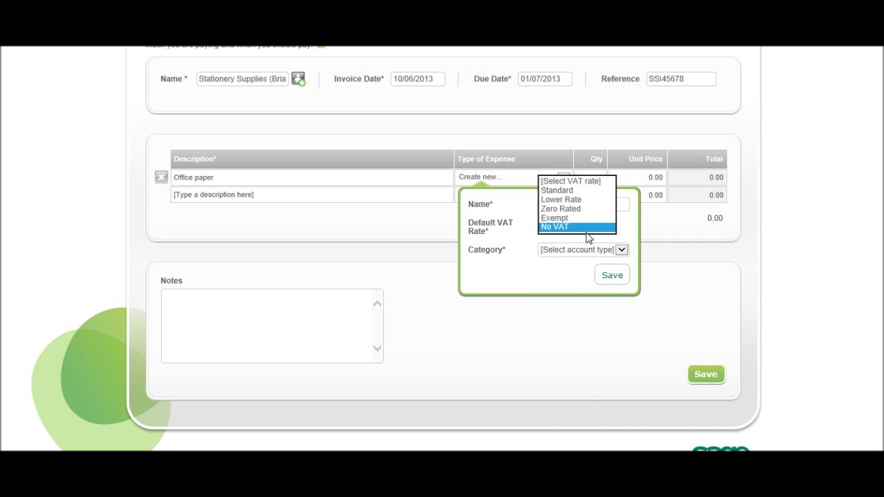
click(587, 234)
click(587, 248)
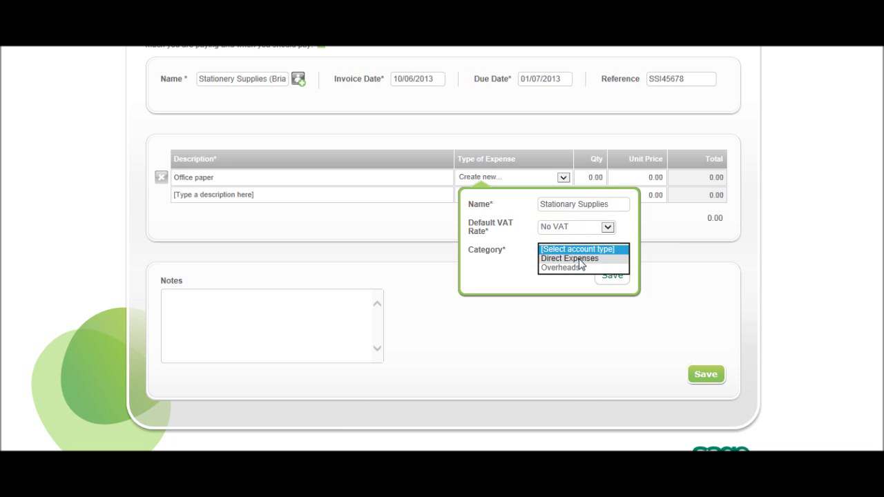
click(581, 268)
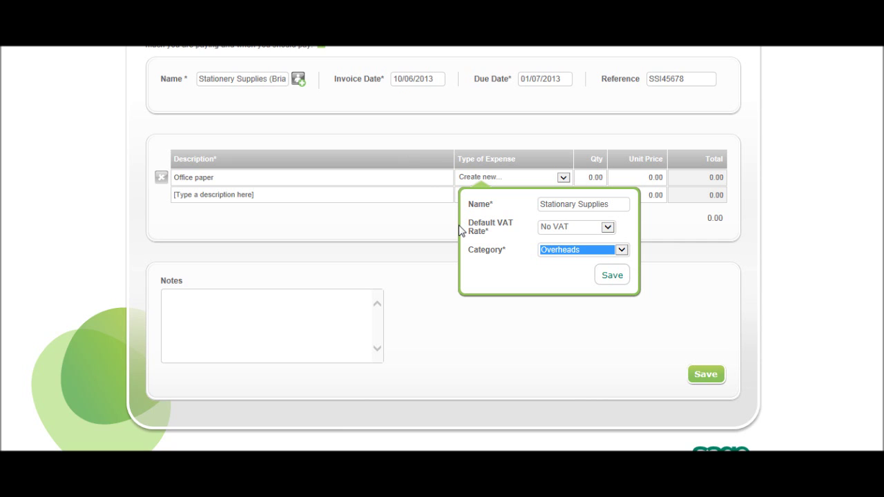
click(608, 227)
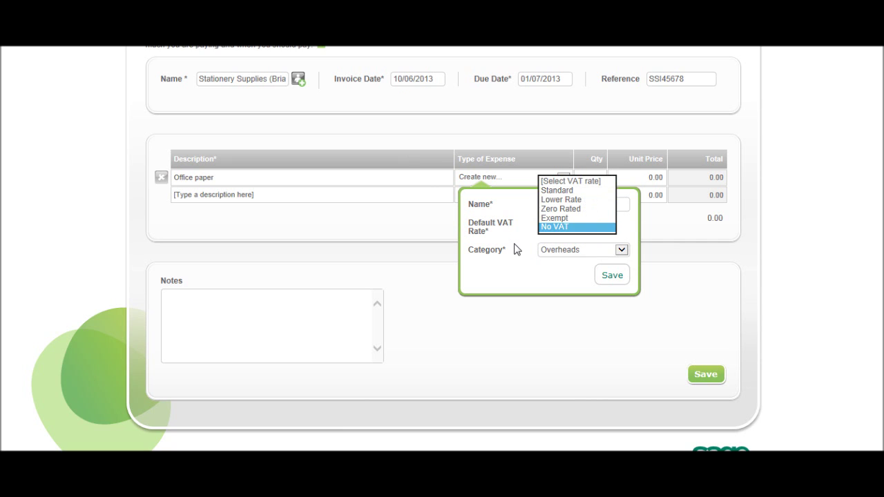
key(Tab)
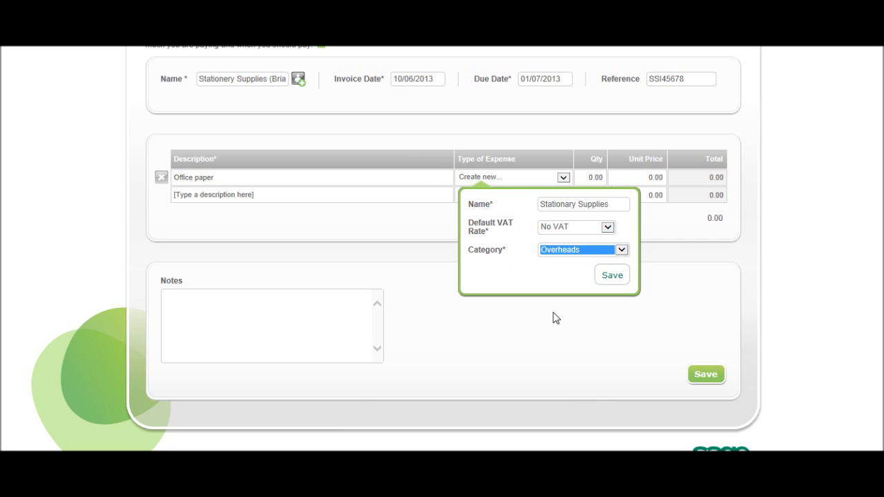
Save the Stationary Supplies expense type and enter Office paper as quantity 10 at 4.00.
click(613, 276)
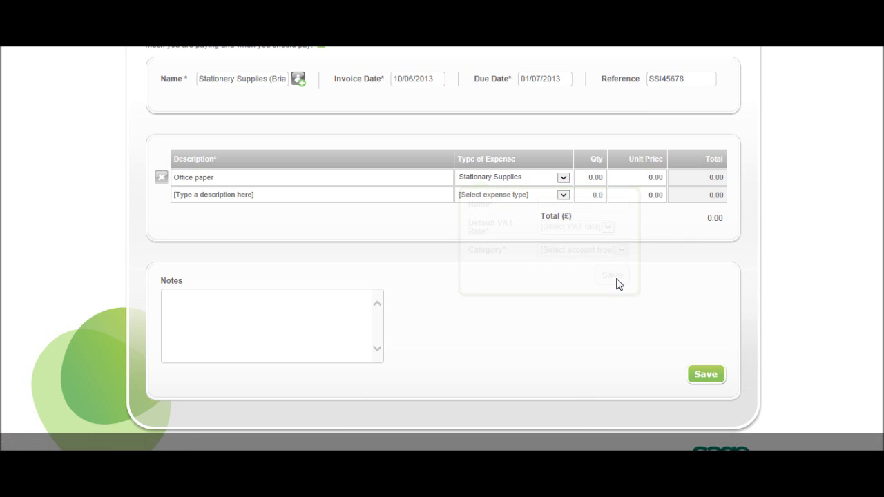
scroll(580, 288, up, 1)
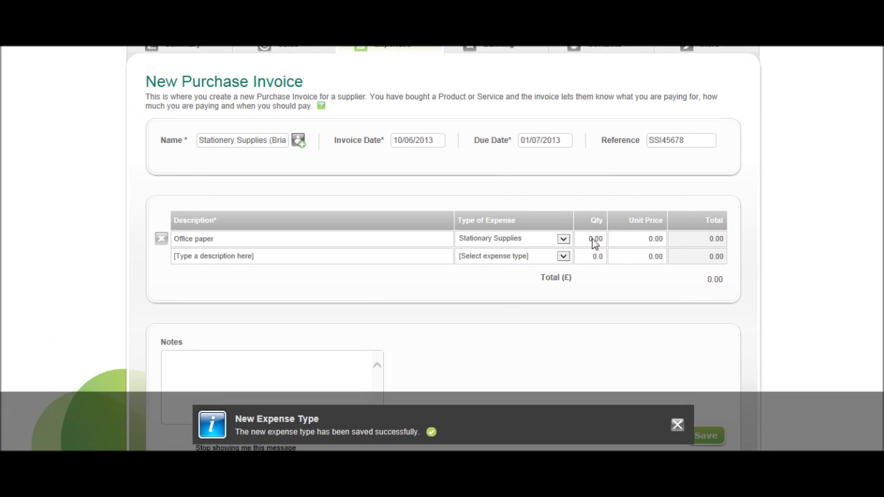
click(588, 239)
text(10)
key(Tab)
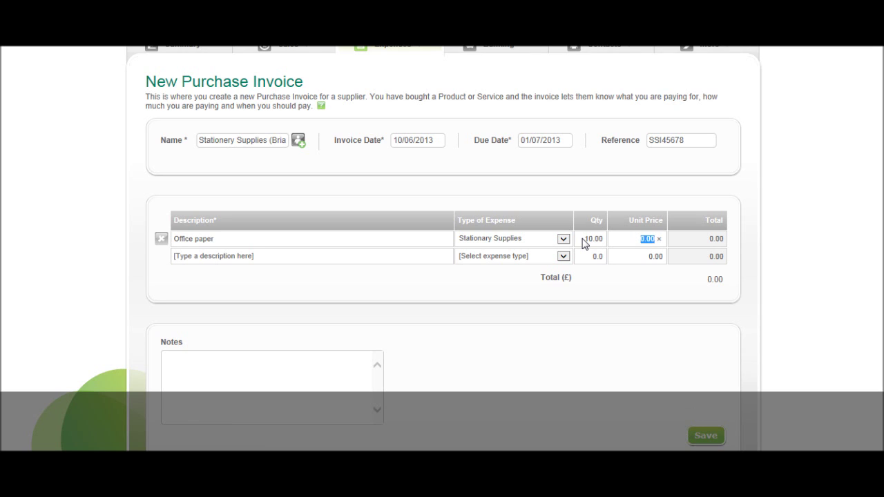
text(4)
key(Tab)
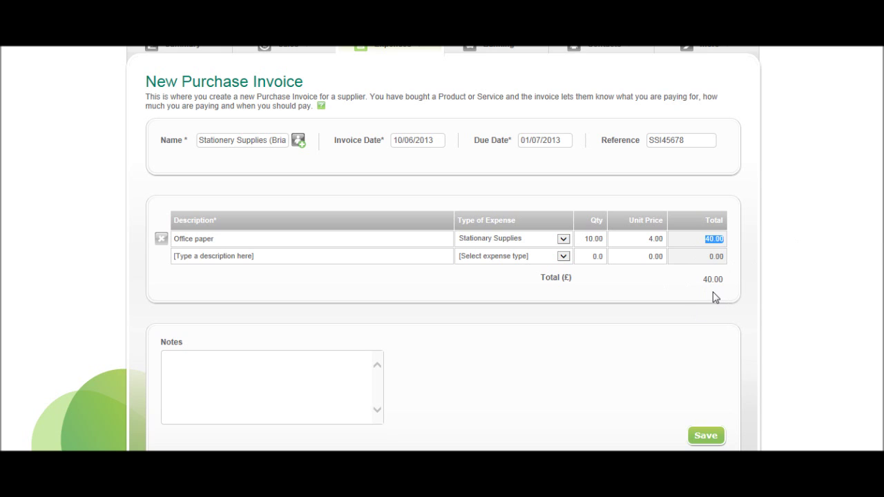
Keep Stationary Supplies as the line's expense type and start adding an invoice note.
click(564, 239)
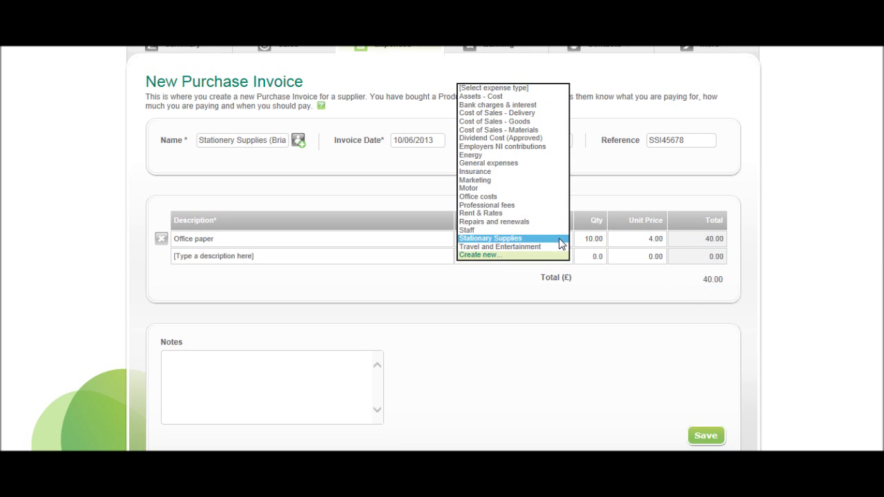
click(463, 239)
scroll(459, 240, down, 2)
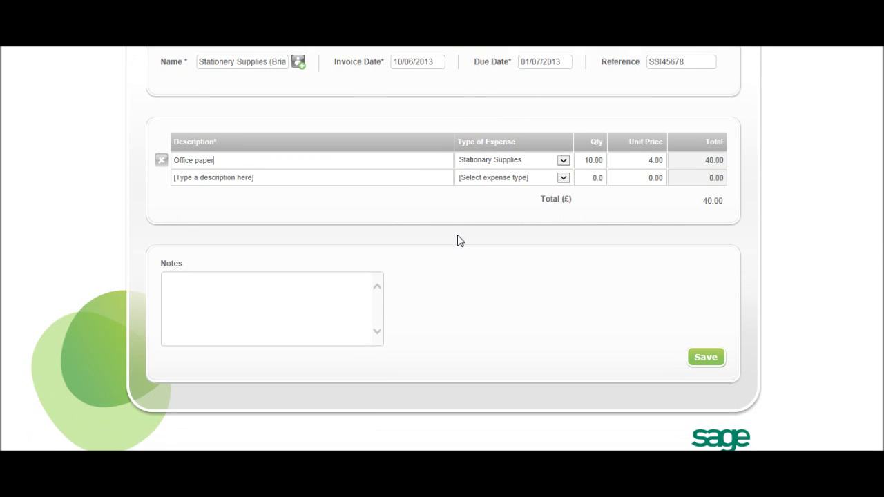
click(315, 286)
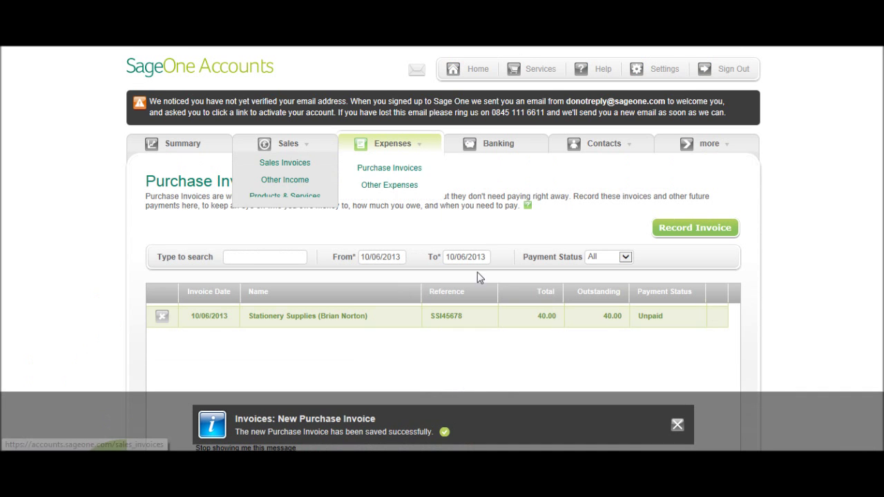
mouse_move(410, 141)
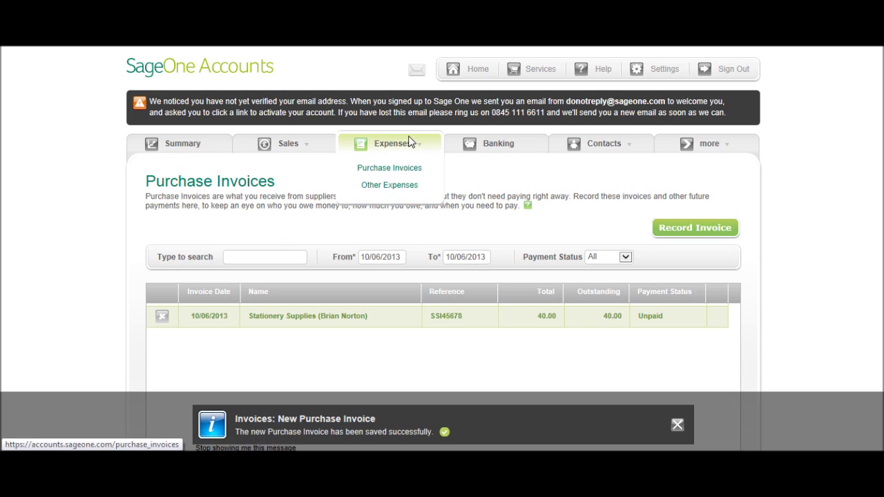
click(401, 172)
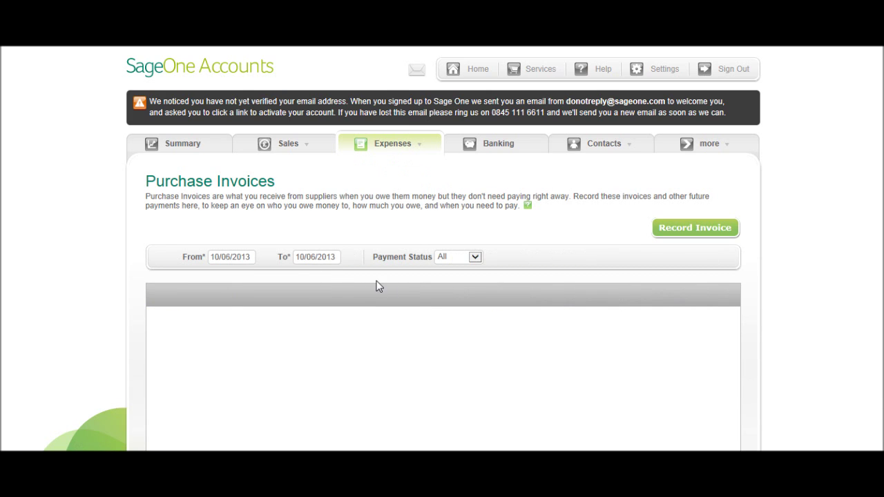
scroll(363, 310, down, 3)
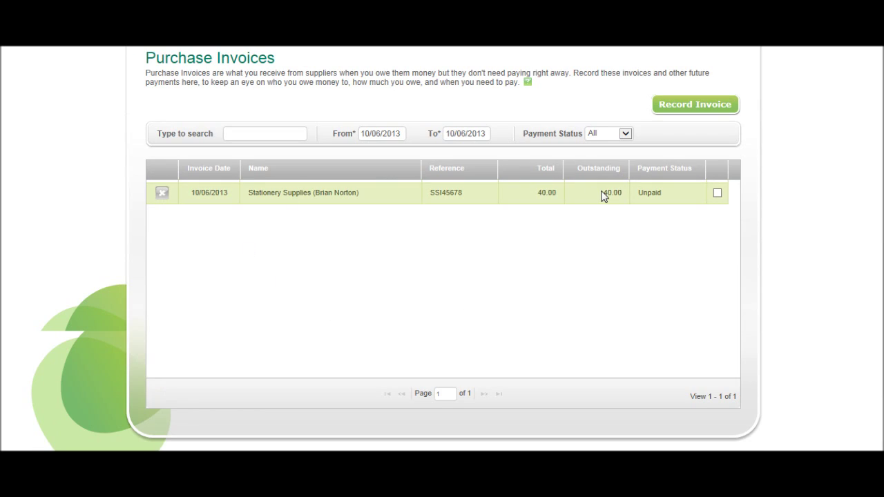
click(666, 168)
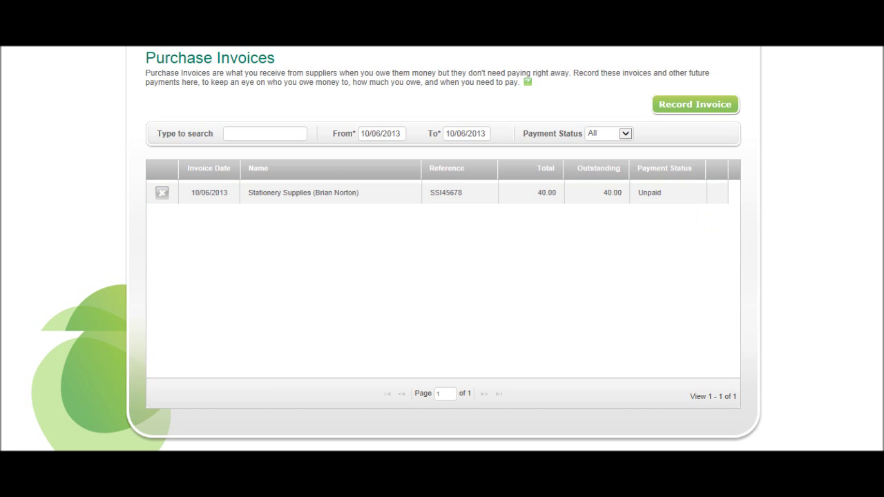
scroll(442, 276, up, 1)
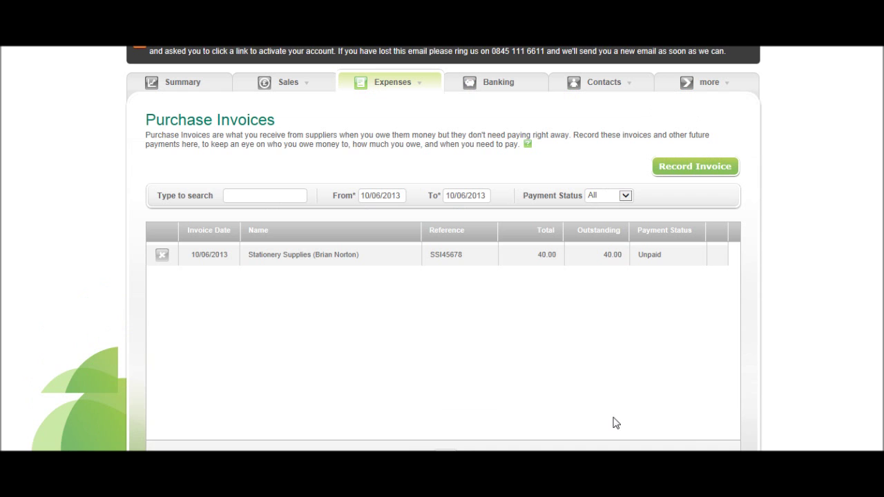
click(397, 259)
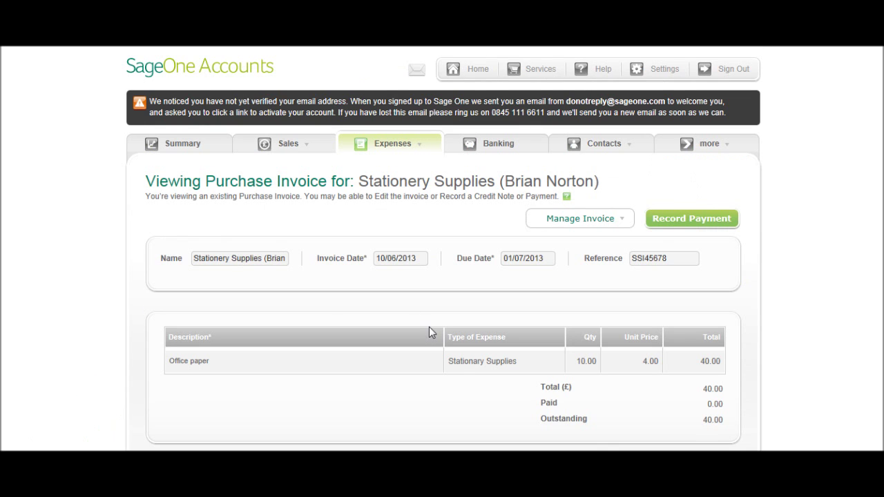
scroll(333, 306, down, 1)
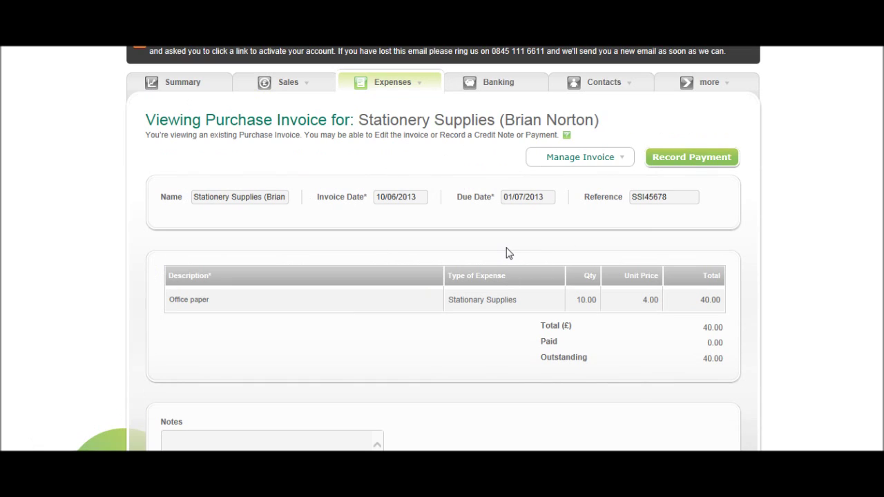
scroll(387, 256, down, 2)
scroll(470, 247, up, 4)
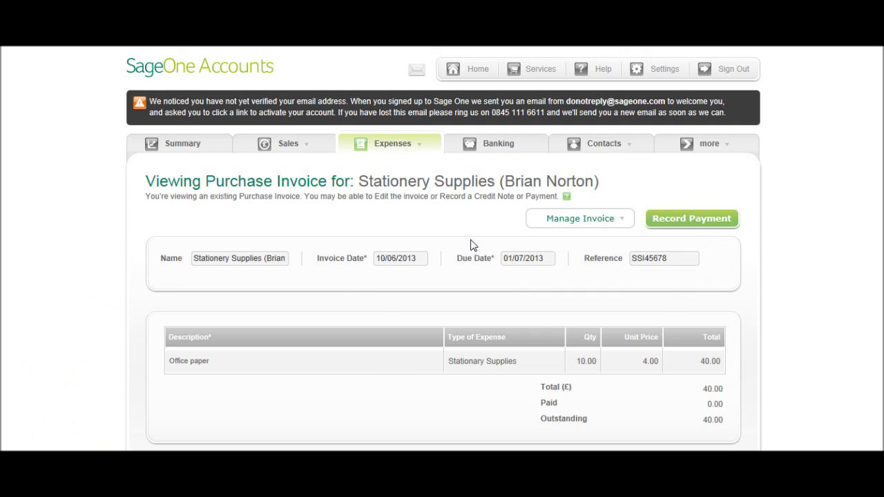
click(613, 219)
mouse_move(616, 229)
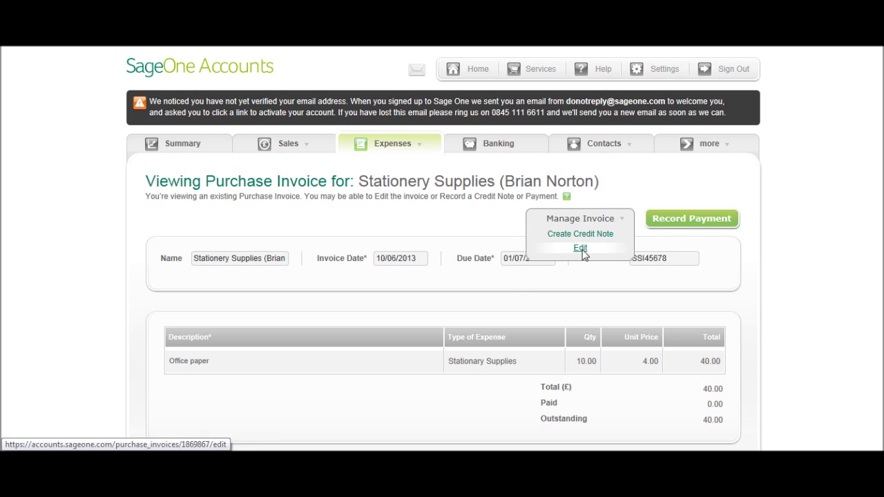
click(580, 248)
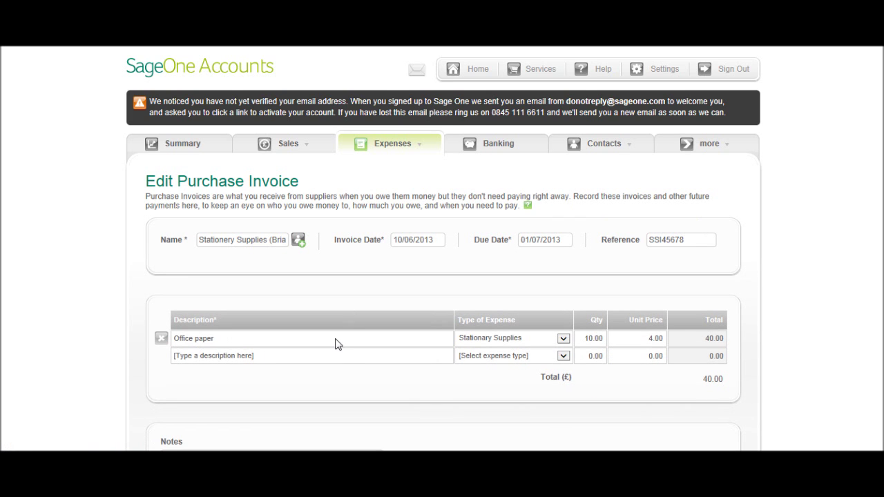
scroll(346, 341, down, 5)
scroll(399, 235, up, 2)
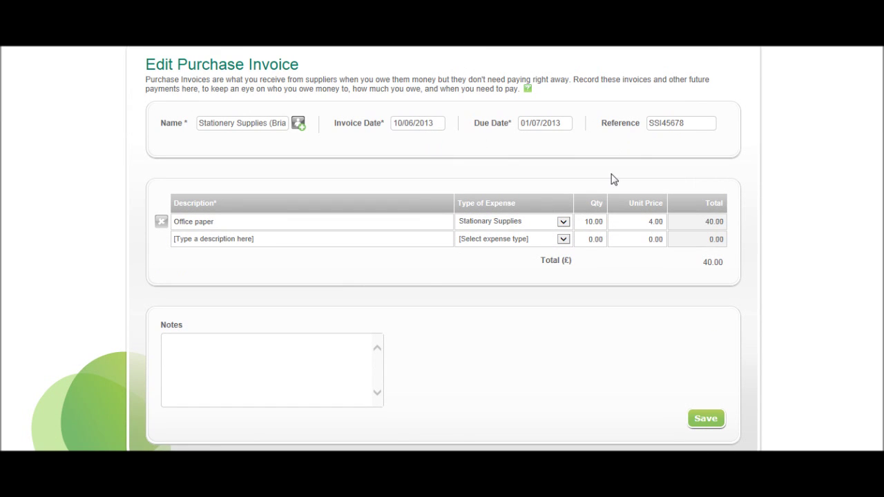
click(702, 418)
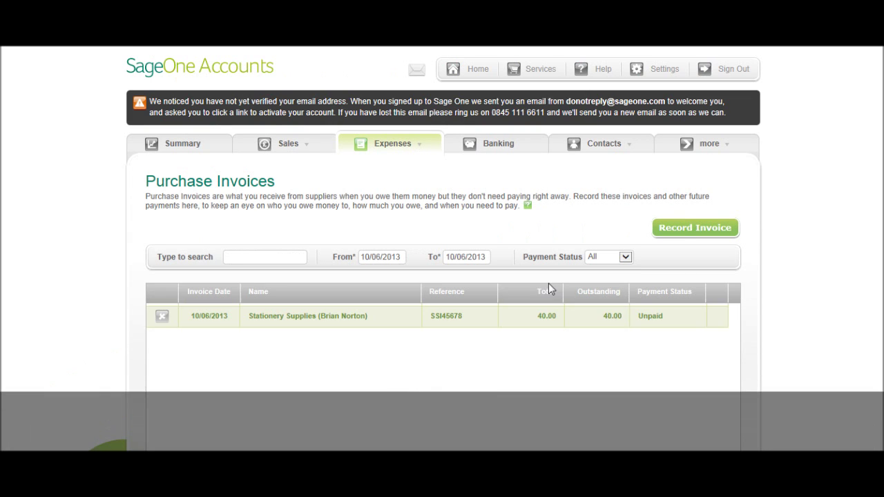
Open the Stationery Supplies invoice and its Manage Invoice options, then view the Summary overview.
click(397, 321)
click(609, 221)
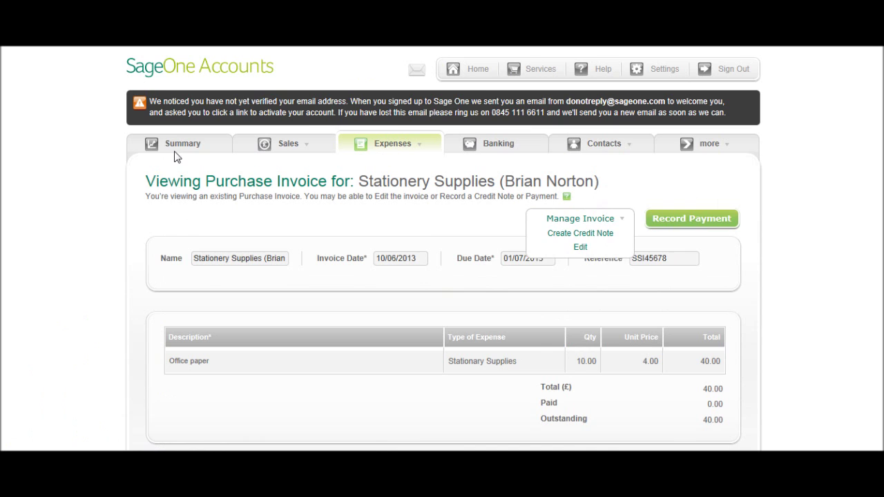
click(175, 146)
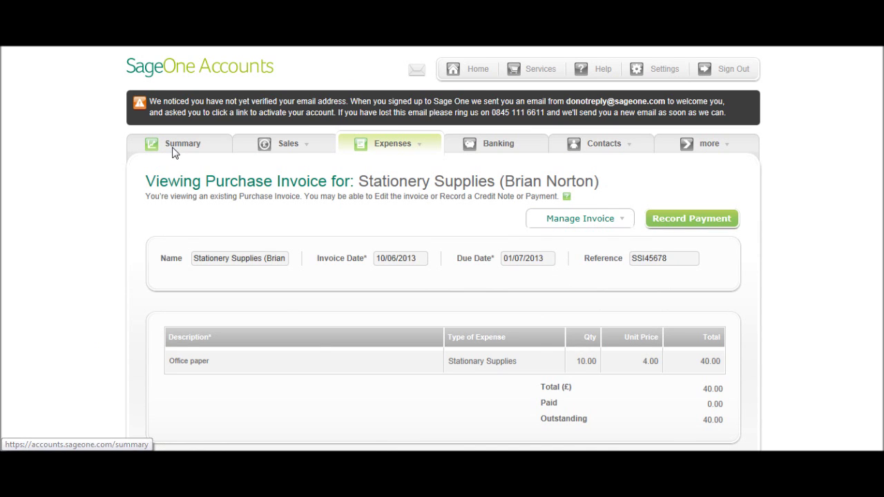